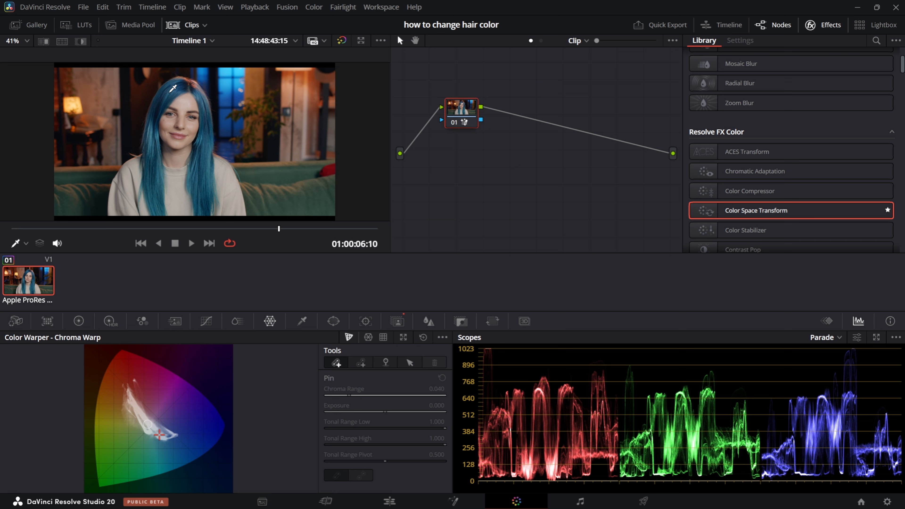
# - Shift the blue hair toward green with a Chroma Warp stroke on the picked hair color and play the clip to check it
pyautogui.click(173, 87)
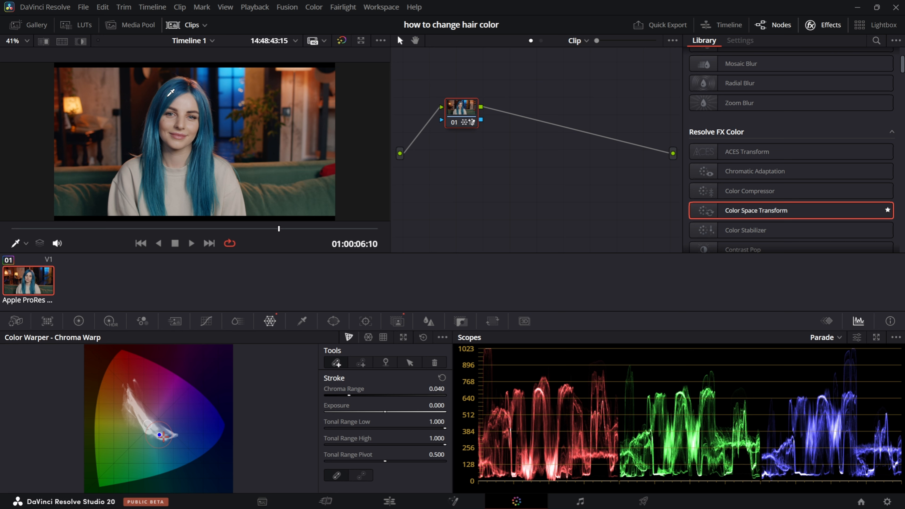
pyautogui.moveTo(172, 94); pyautogui.dragTo(69, 95)
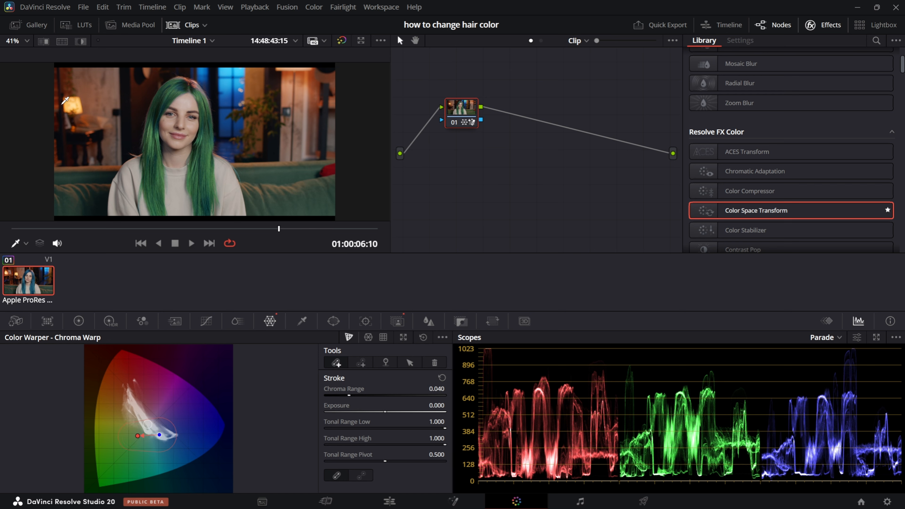
pyautogui.press('space')
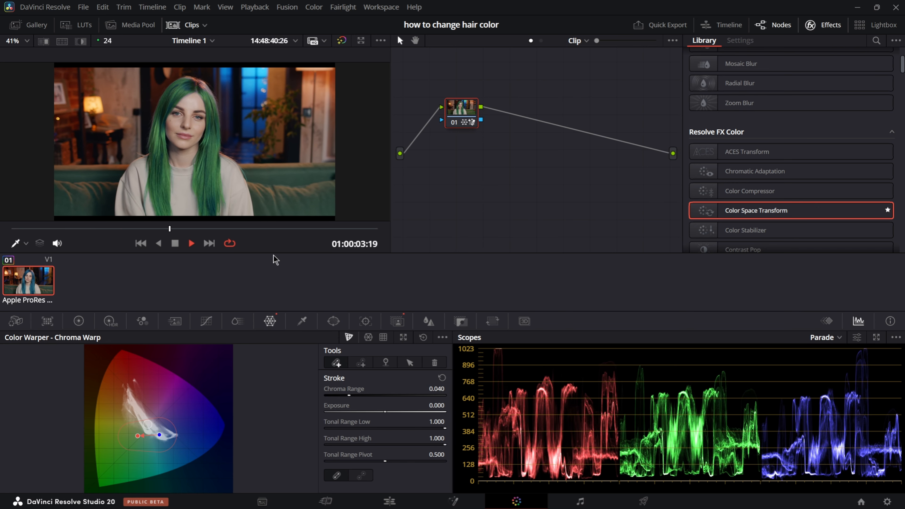
pyautogui.click(191, 243)
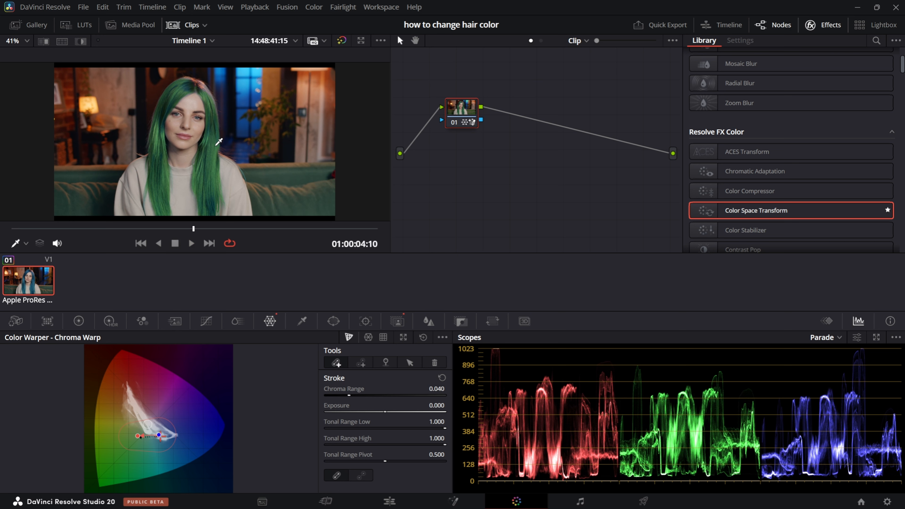
# - Set the primary saturation of the hair node to 0 and lower its offset to 10.95 on all channels
pyautogui.click(111, 320)
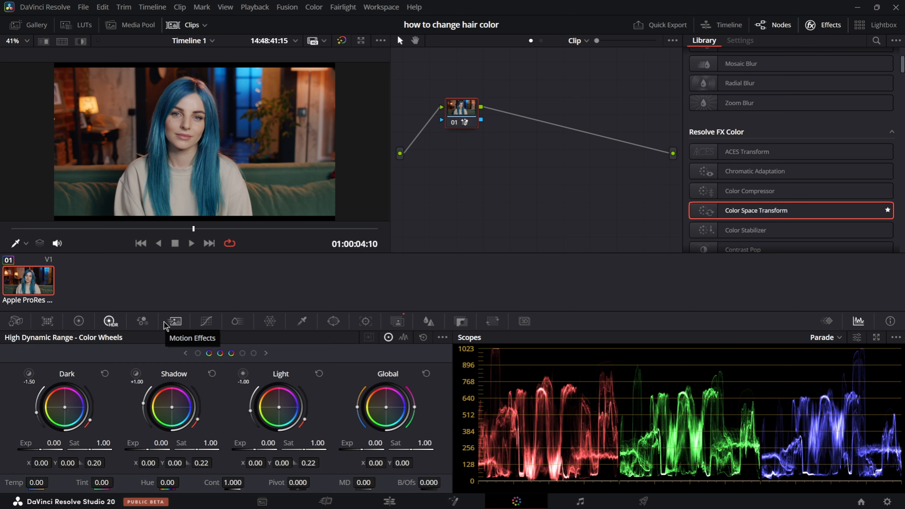
pyautogui.click(79, 320)
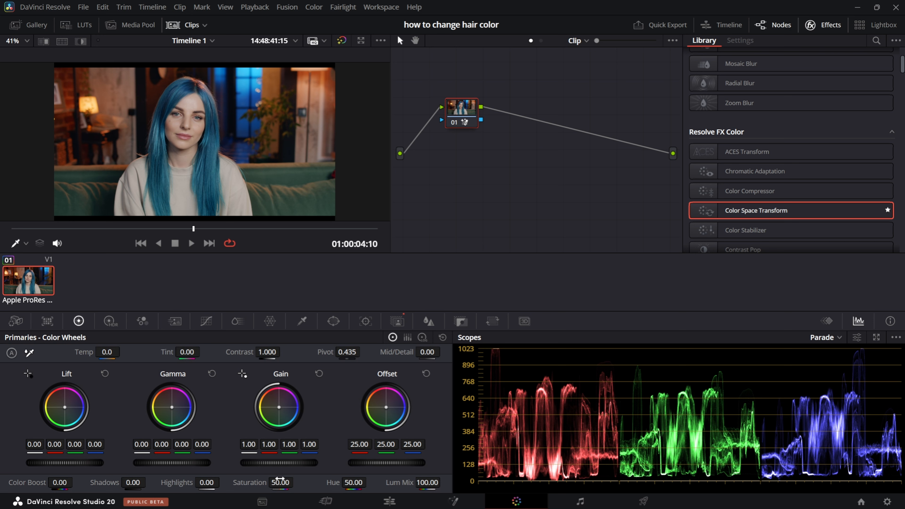
pyautogui.moveTo(281, 482); pyautogui.dragTo(252, 483)
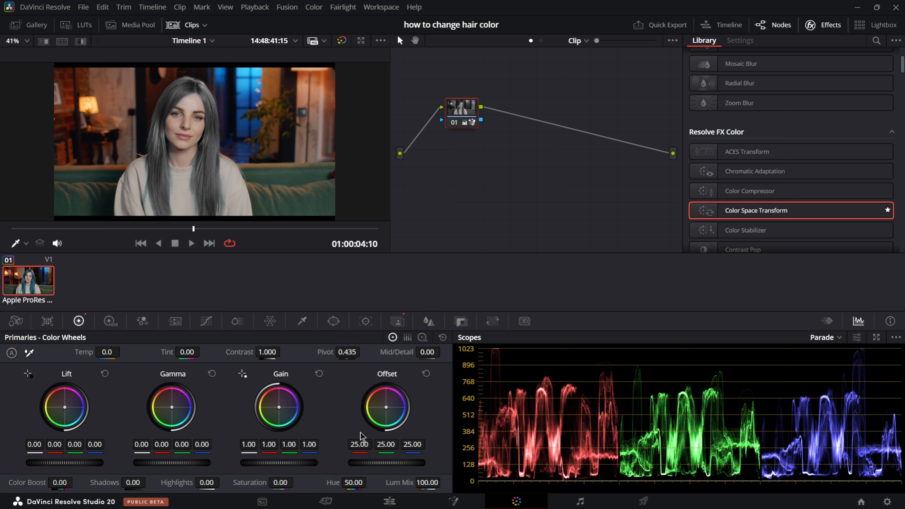
pyautogui.scroll(-2, 392, 464)
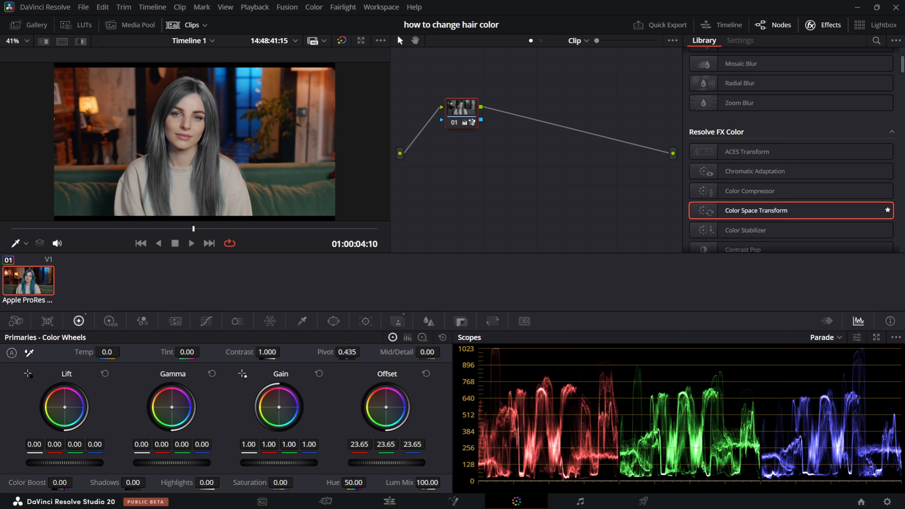
pyautogui.moveTo(379, 463)
pyautogui.mouseDown()
pyautogui.moveTo(348, 463)
pyautogui.moveTo(409, 463)
pyautogui.moveTo(375, 463)
pyautogui.mouseUp()
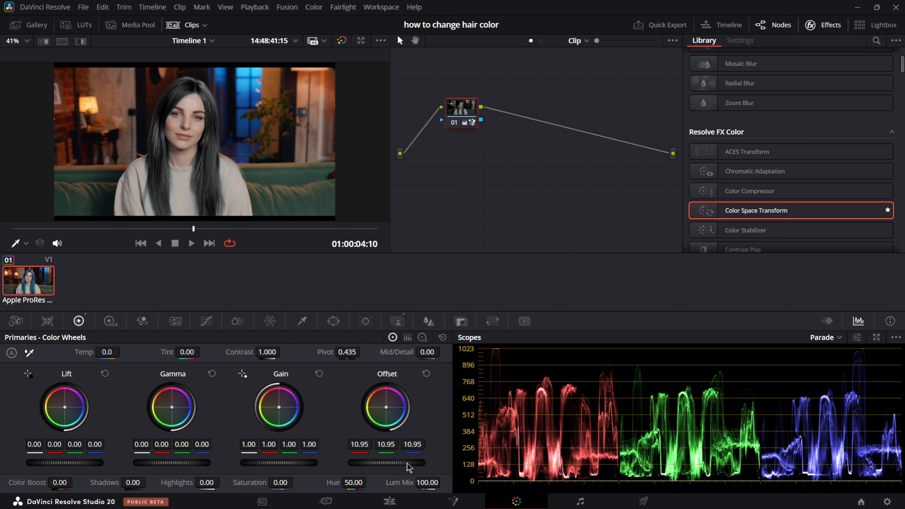
# - Inspect the hair edges up close and lower the gain to 0.83 on all channels
pyautogui.scroll(5, 170, 99)
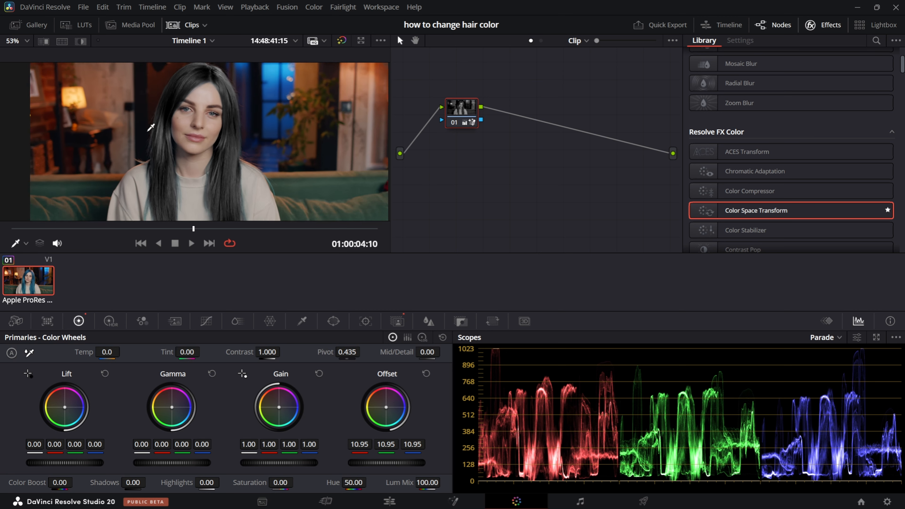
pyautogui.moveTo(183, 105); pyautogui.dragTo(207, 100)
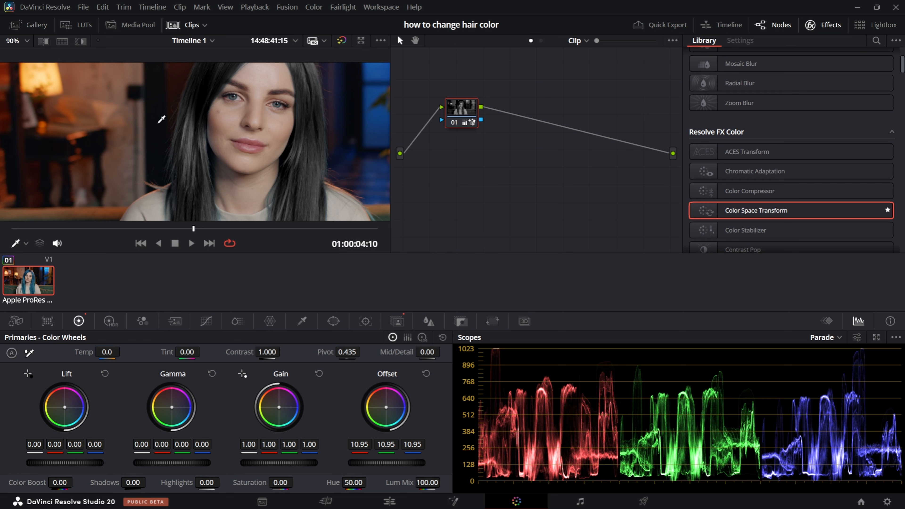
pyautogui.scroll(2, 191, 167)
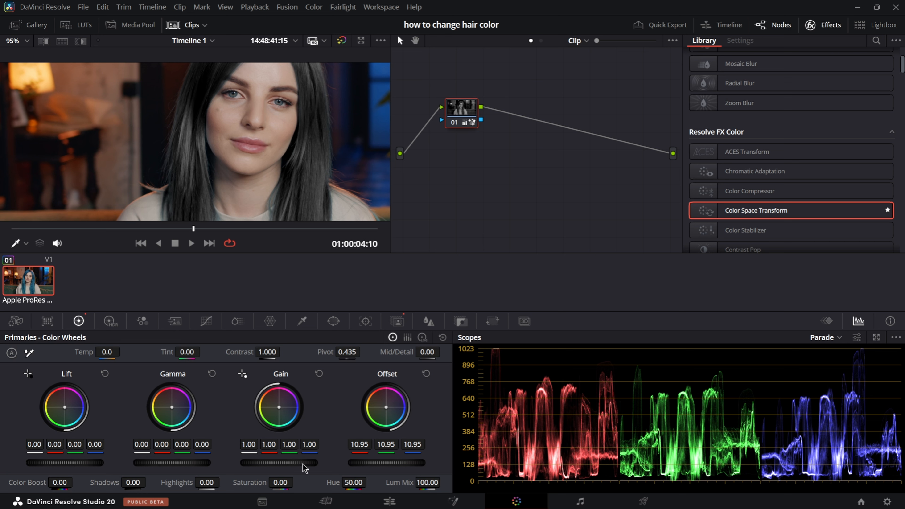
pyautogui.moveTo(278, 463); pyautogui.dragTo(253, 462)
pyautogui.scroll(-5, 296, 145)
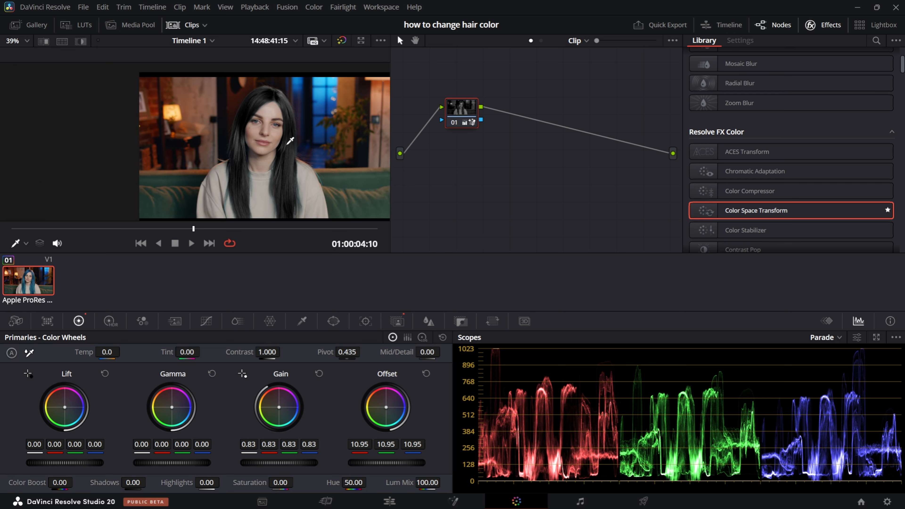
# - Hide the clip strip and switch node 01 off and on during playback to compare the dark hair with the original
pyautogui.scroll(1, 281, 134)
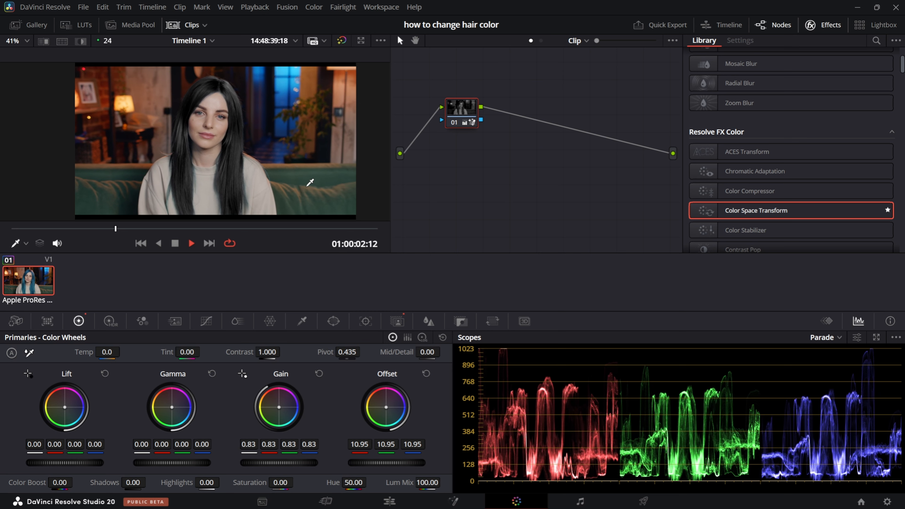
pyautogui.press('space')
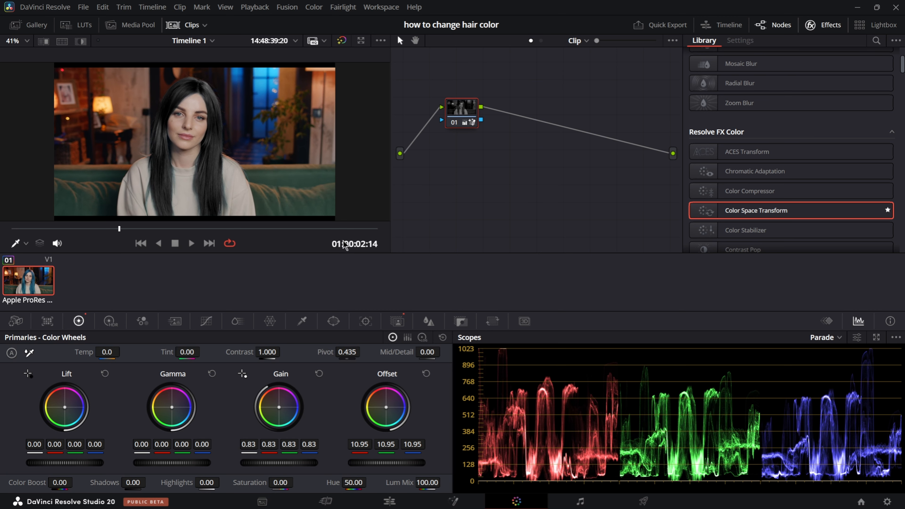
pyautogui.click(183, 25)
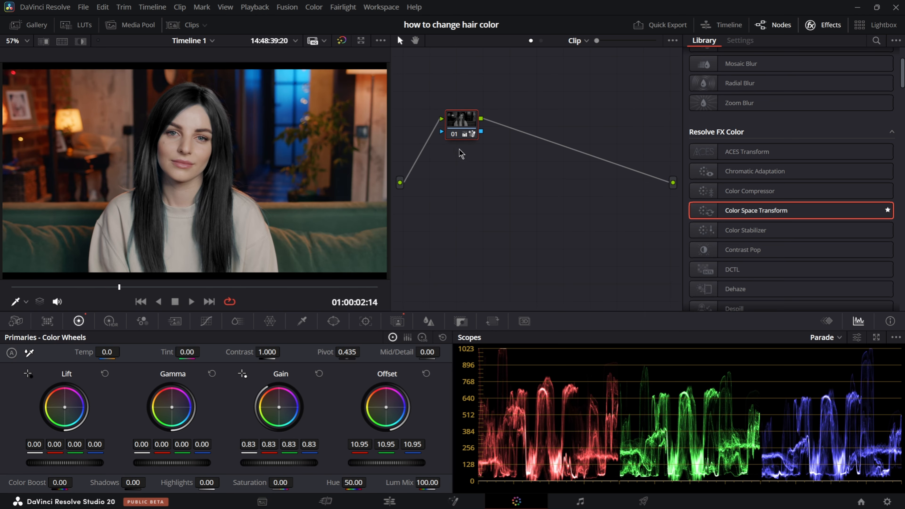
pyautogui.click(455, 136)
pyautogui.click(455, 136)
pyautogui.press('space')
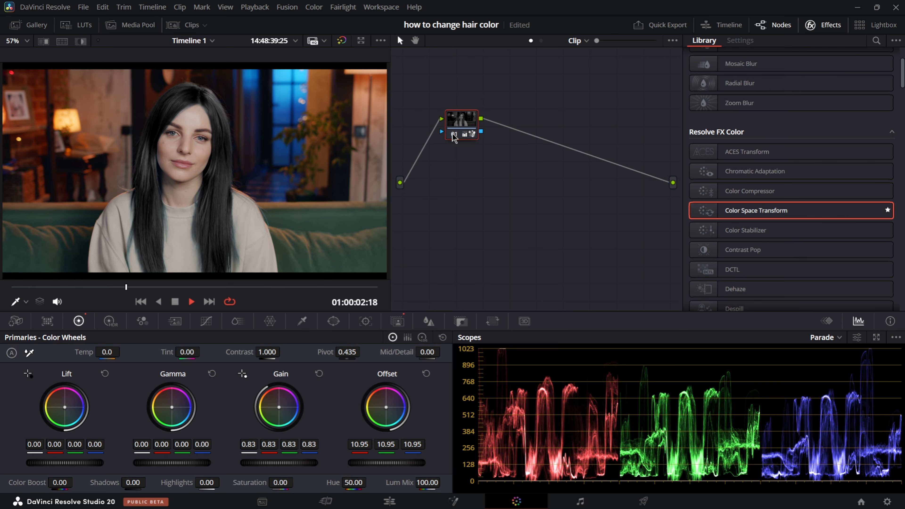
pyautogui.click(453, 136)
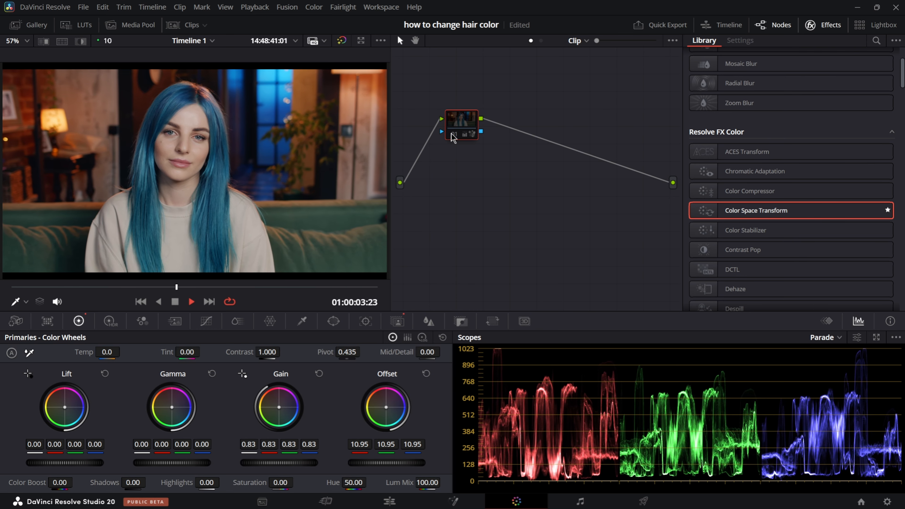
pyautogui.click(453, 136)
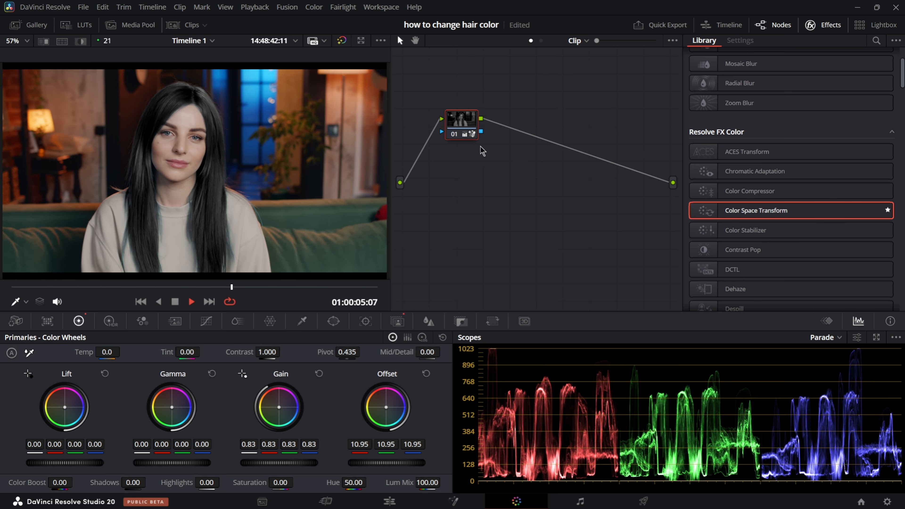
pyautogui.press('space')
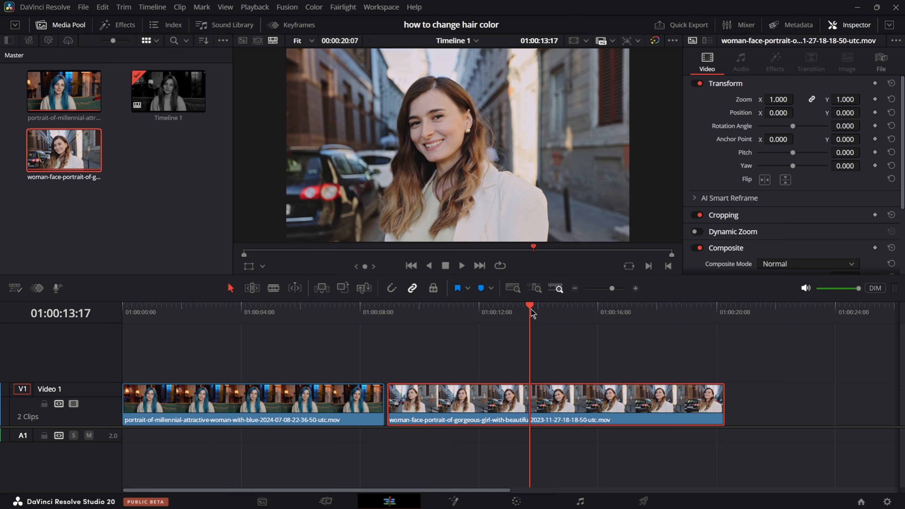
# - Open the second clip for grading at 01:00:12:21, pick the woman's hair with Magic Mask and show the mask overlay
pyautogui.moveTo(531, 308); pyautogui.dragTo(505, 309)
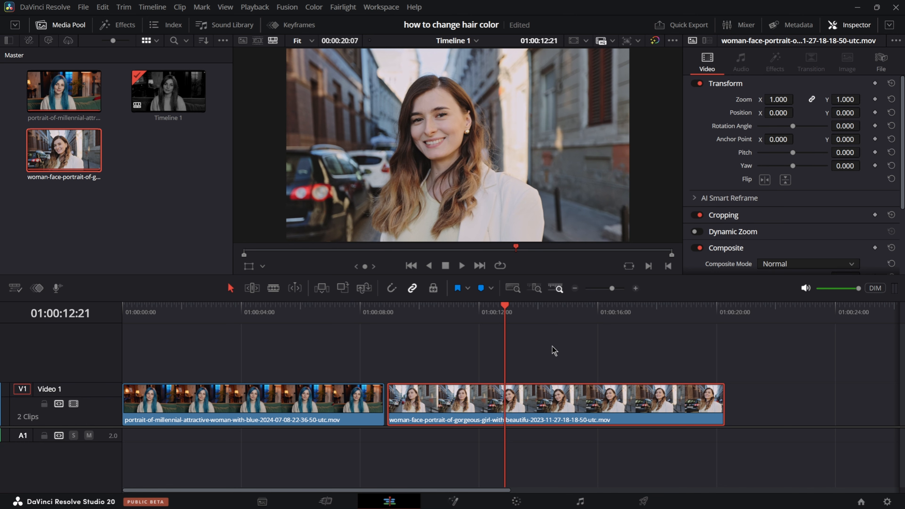
pyautogui.click(516, 501)
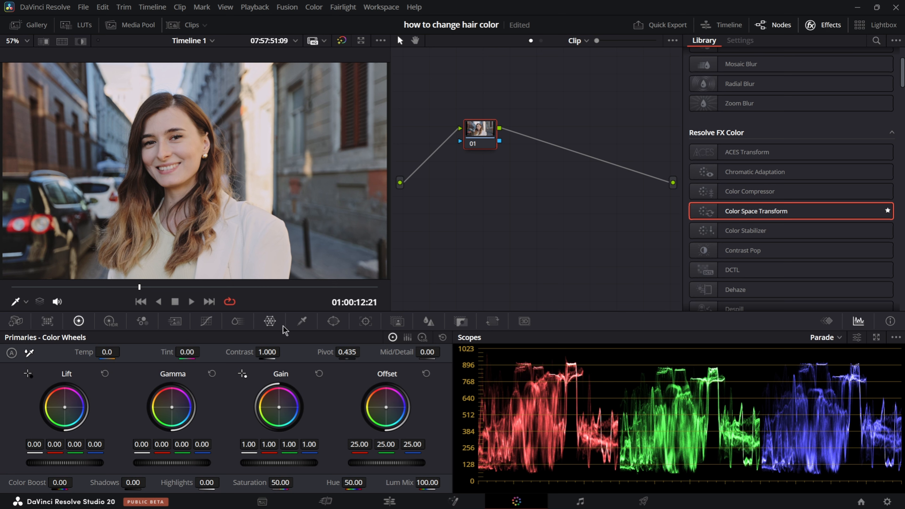
pyautogui.click(398, 322)
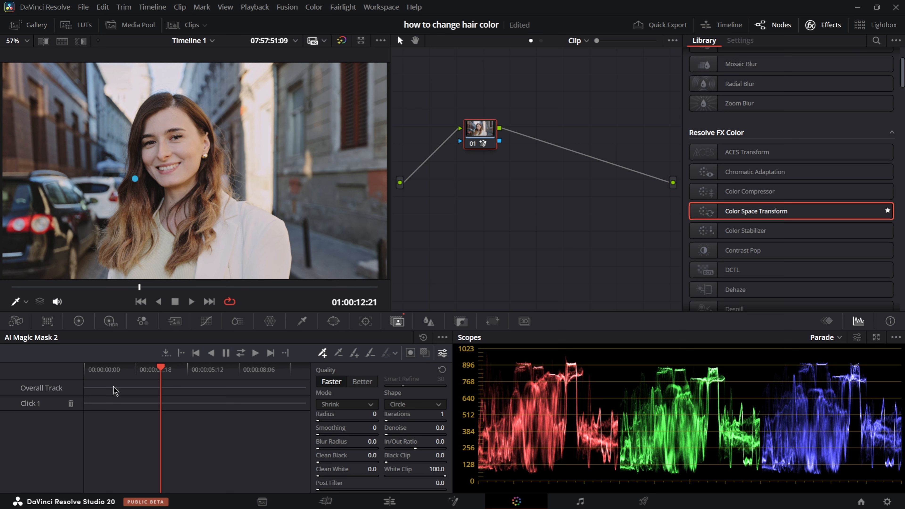
pyautogui.click(424, 353)
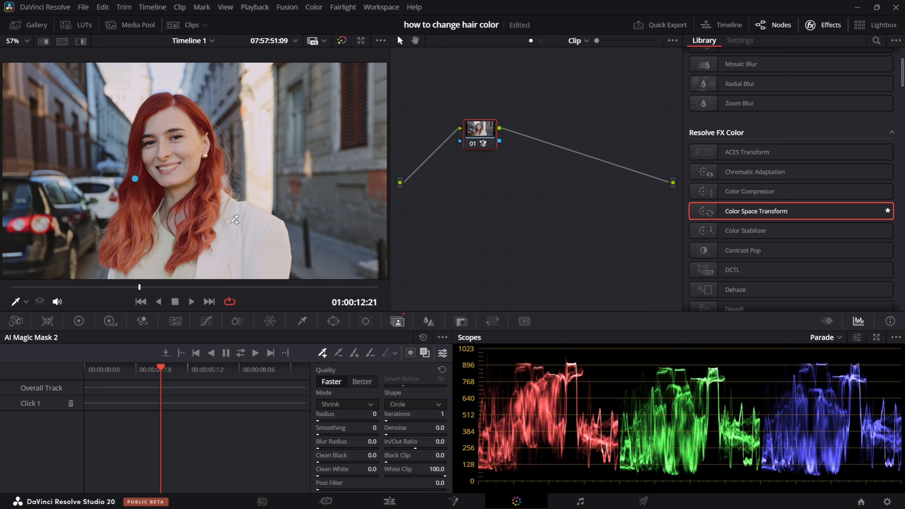
# - Set the mask quality to Better, track it in both directions, check it in playback and hide the overlay
pyautogui.click(363, 381)
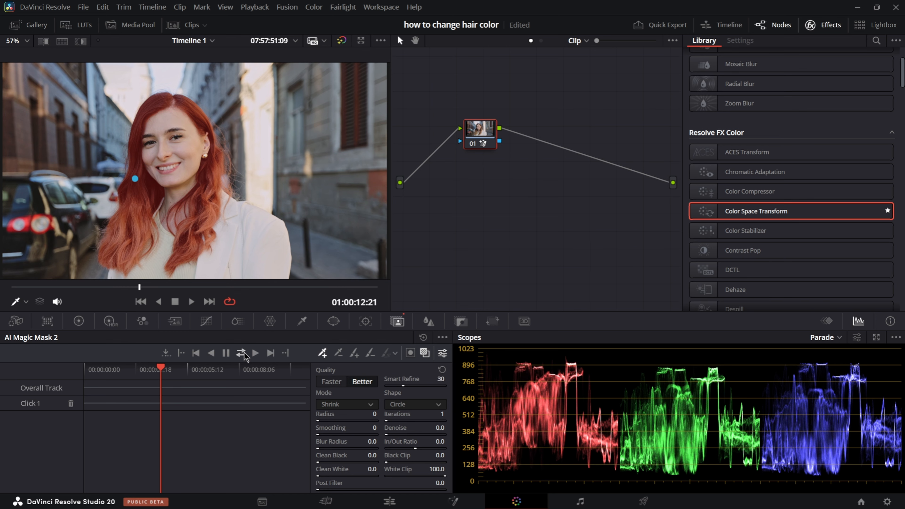
pyautogui.click(241, 353)
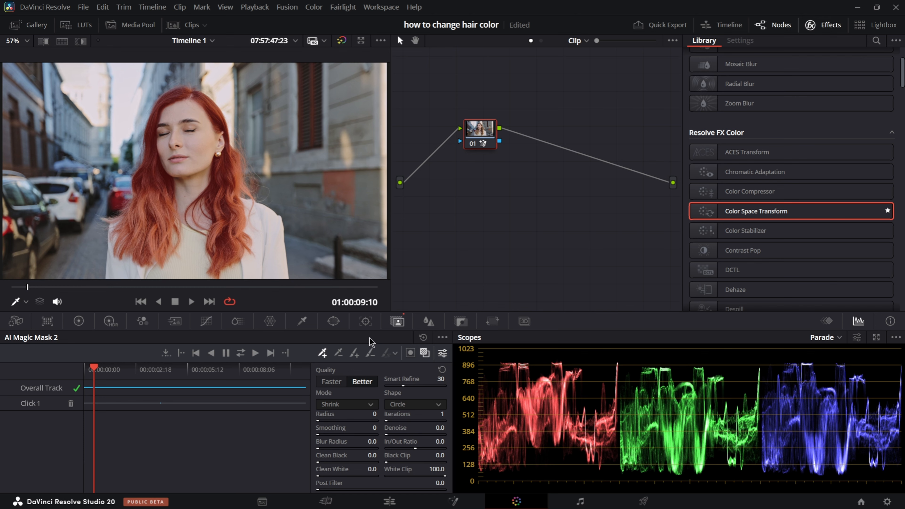
pyautogui.press('space')
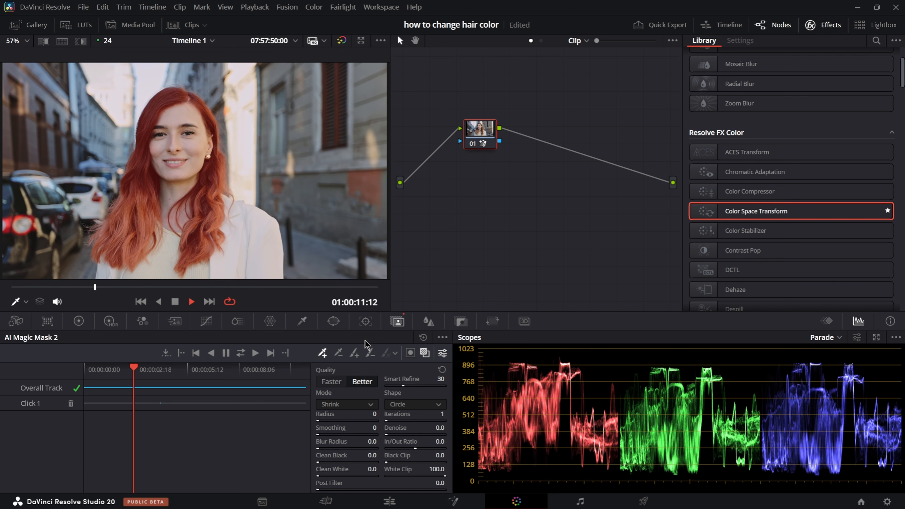
pyautogui.press('space')
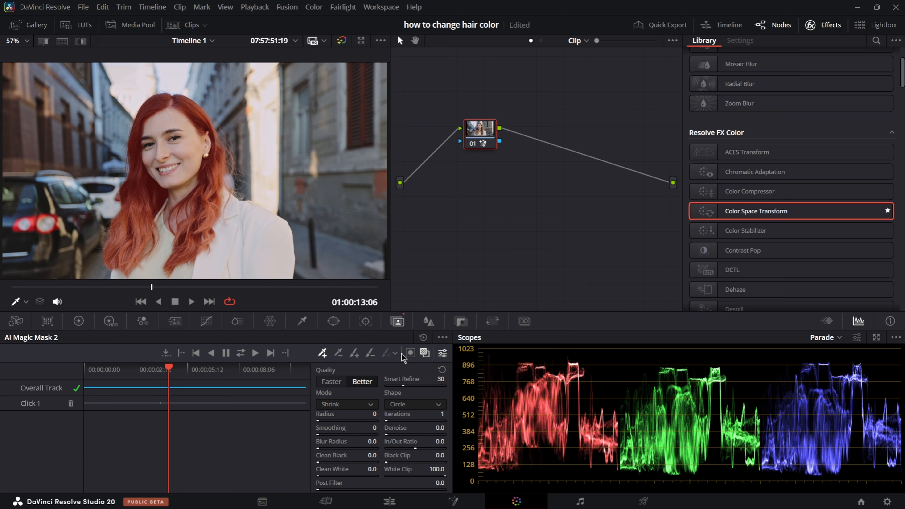
pyautogui.click(424, 353)
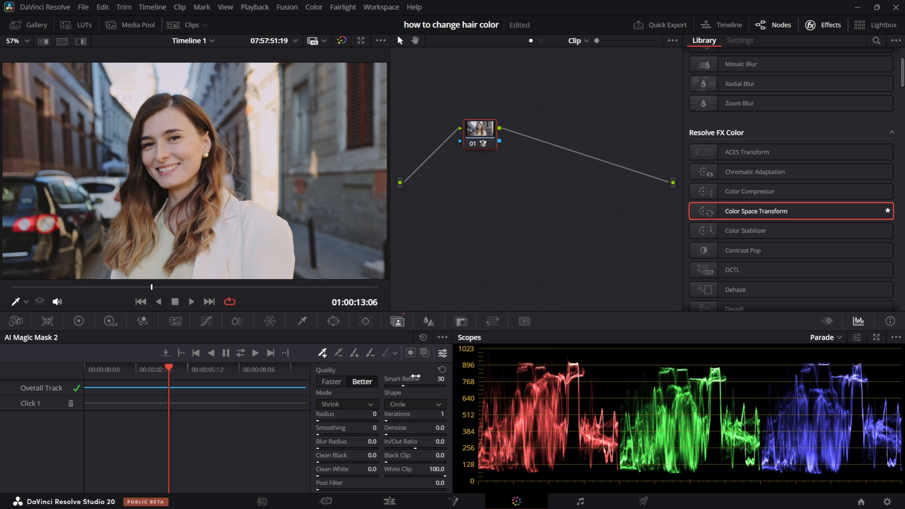
# - Try purple, yellow-green and magenta tints on the masked hair with the Gamma wheel, then reset Gamma
pyautogui.click(79, 322)
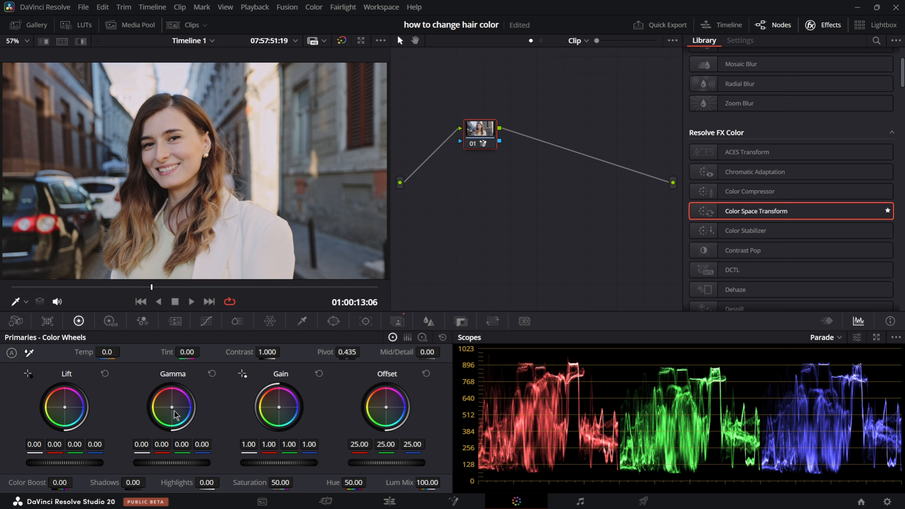
pyautogui.moveTo(174, 411); pyautogui.dragTo(178, 399)
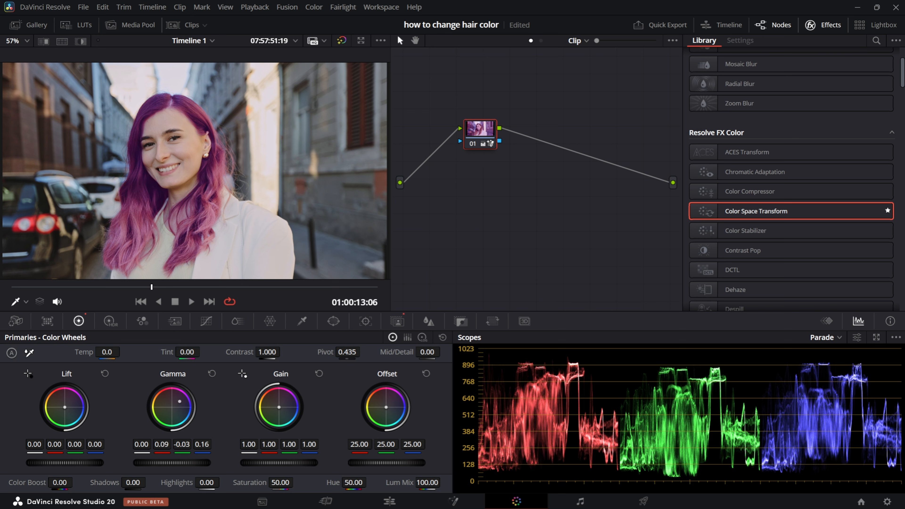
pyautogui.moveTo(179, 402); pyautogui.dragTo(180, 402)
pyautogui.moveTo(181, 402)
pyautogui.mouseDown()
pyautogui.moveTo(177, 412)
pyautogui.moveTo(166, 397)
pyautogui.moveTo(165, 410)
pyautogui.mouseUp()
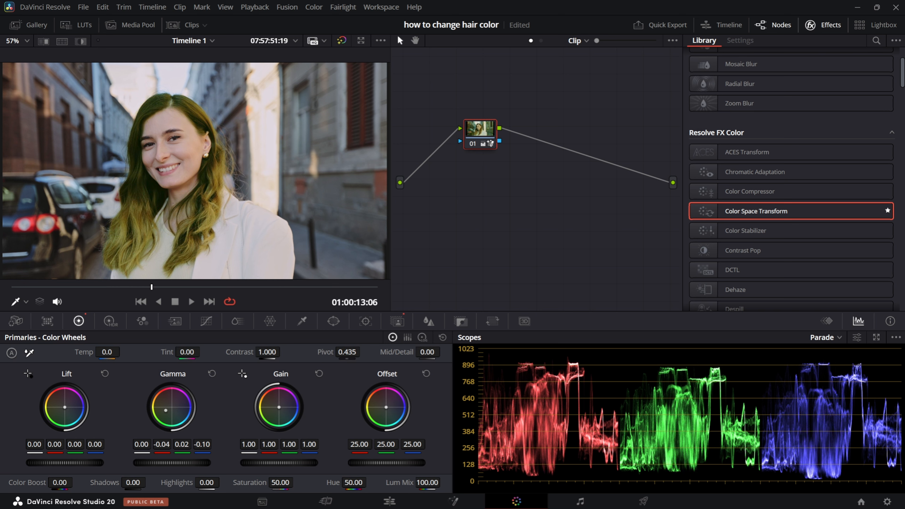
pyautogui.moveTo(167, 411); pyautogui.dragTo(180, 399)
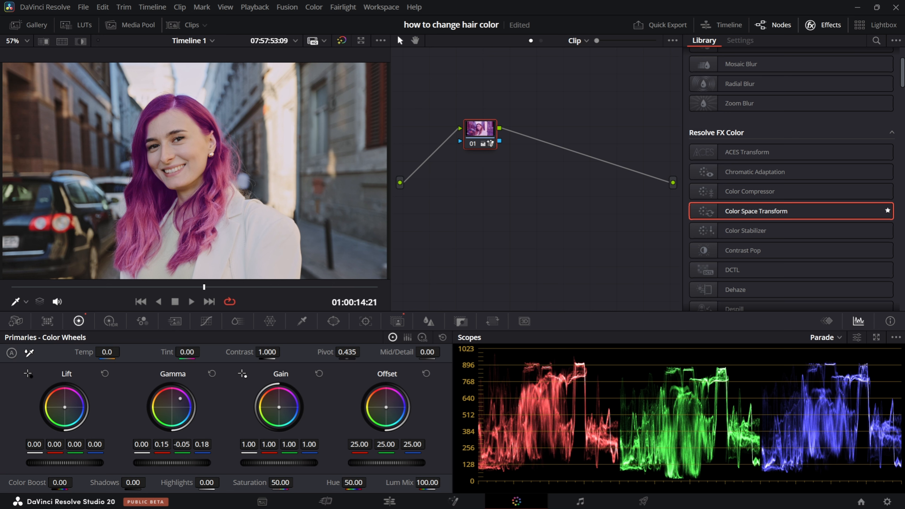
pyautogui.click(211, 374)
# - Try a purple tint with Gain and reset it, then shift the Offset wheel to red 29.64, green 20.75 and blue 47.26
pyautogui.moveTo(284, 406); pyautogui.dragTo(284, 404)
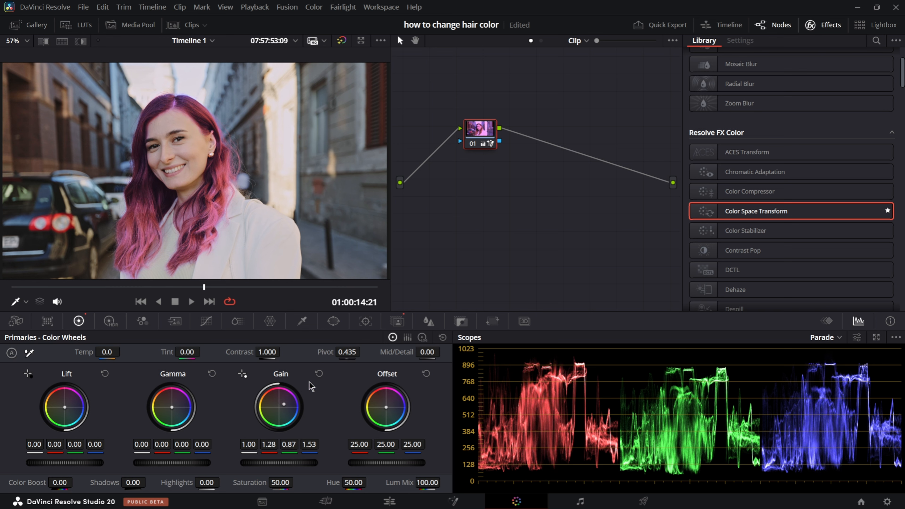
pyautogui.click(319, 376)
pyautogui.moveTo(386, 408); pyautogui.dragTo(393, 406)
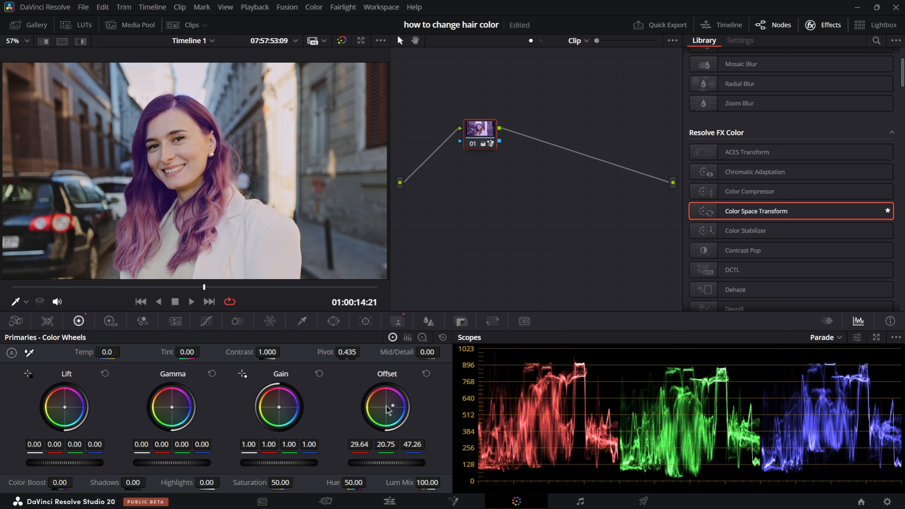
# - Reset the Offset wheel to remove the purple tint from the woman's hair
pyautogui.click(426, 374)
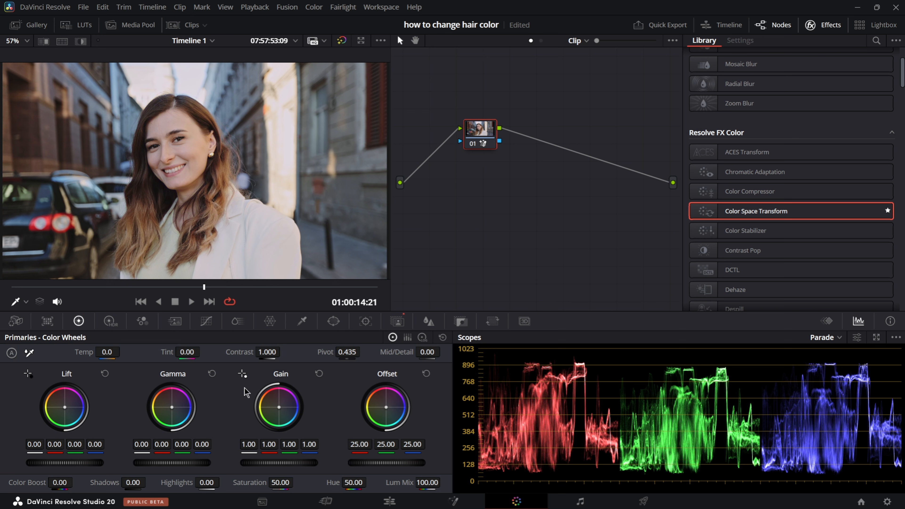
# - Try a vivid pink tint on the masked hair with Gain at red 1.53, green 0.78 and blue 1.67, then reset Gain
pyautogui.moveTo(291, 408); pyautogui.dragTo(293, 404)
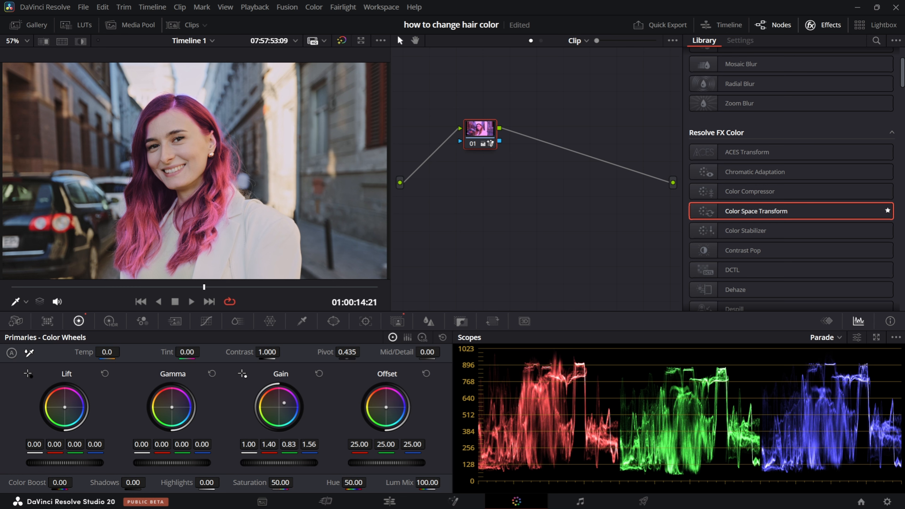
pyautogui.moveTo(293, 404); pyautogui.dragTo(294, 402)
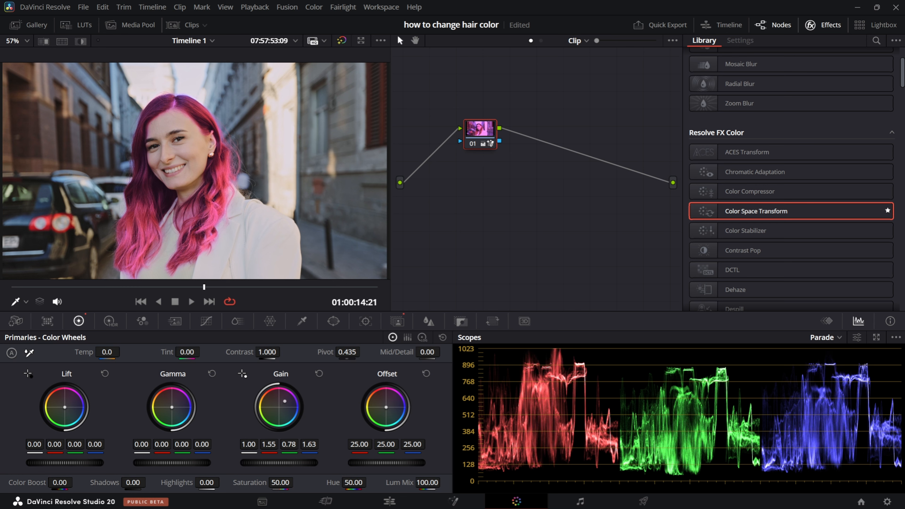
pyautogui.scroll(3, 207, 192)
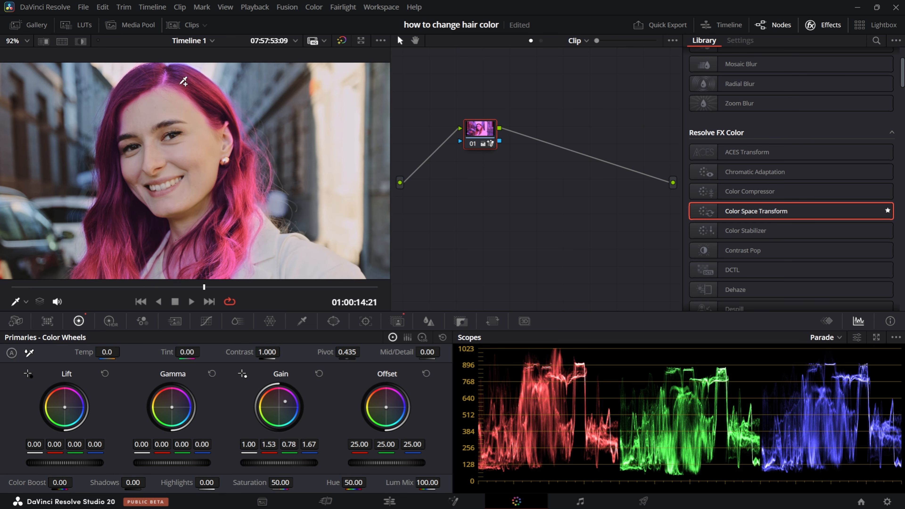
pyautogui.click(319, 373)
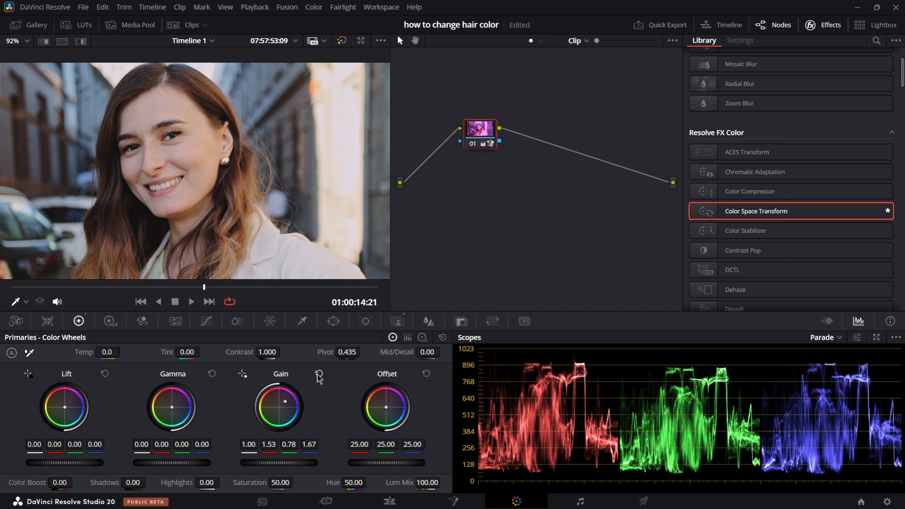
# - Tint the masked hair purple with Gamma at red 0.08, green -0.04 and blue 0.24, fit the image in the viewer and play the clip
pyautogui.moveTo(171, 413); pyautogui.dragTo(177, 405)
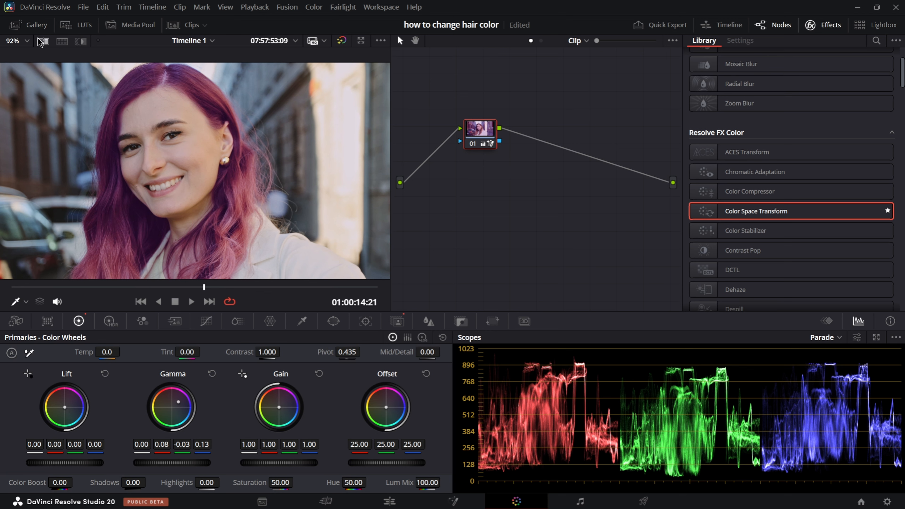
pyautogui.click(25, 40)
pyautogui.click(46, 60)
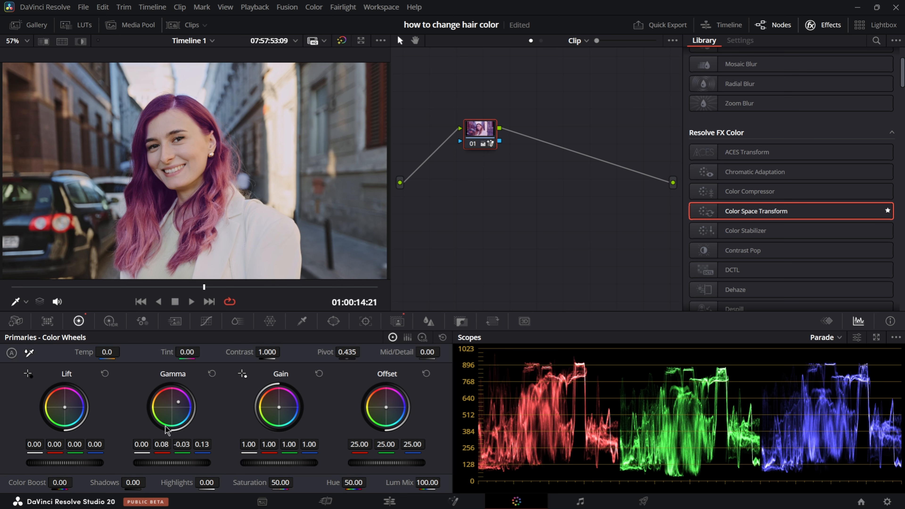
pyautogui.moveTo(178, 402); pyautogui.dragTo(182, 401)
pyautogui.press('space')
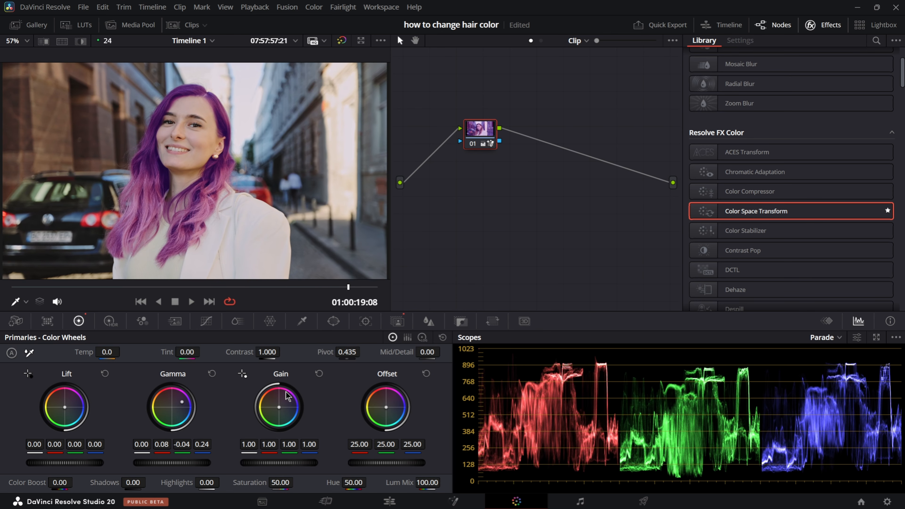
# - Return to the Edit page and scrub the second clip near its start to review the new hair color
pyautogui.click(390, 502)
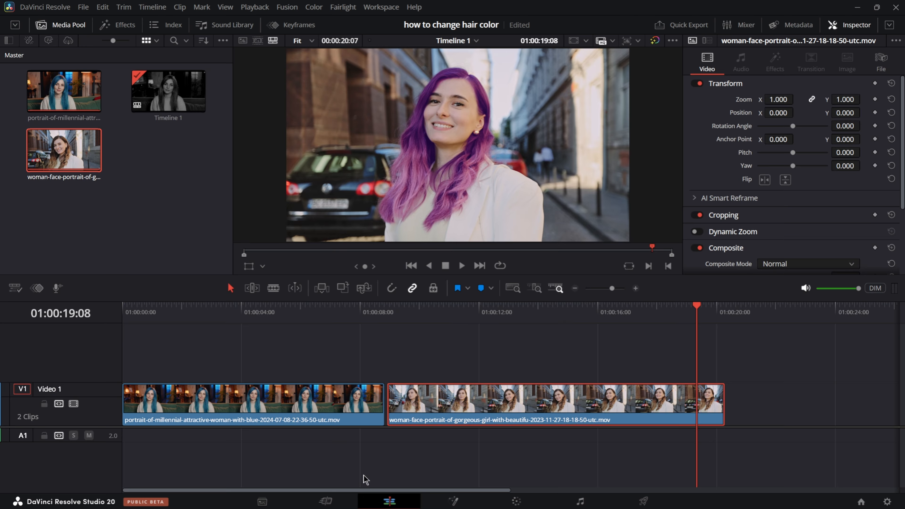
pyautogui.moveTo(503, 310); pyautogui.dragTo(515, 323)
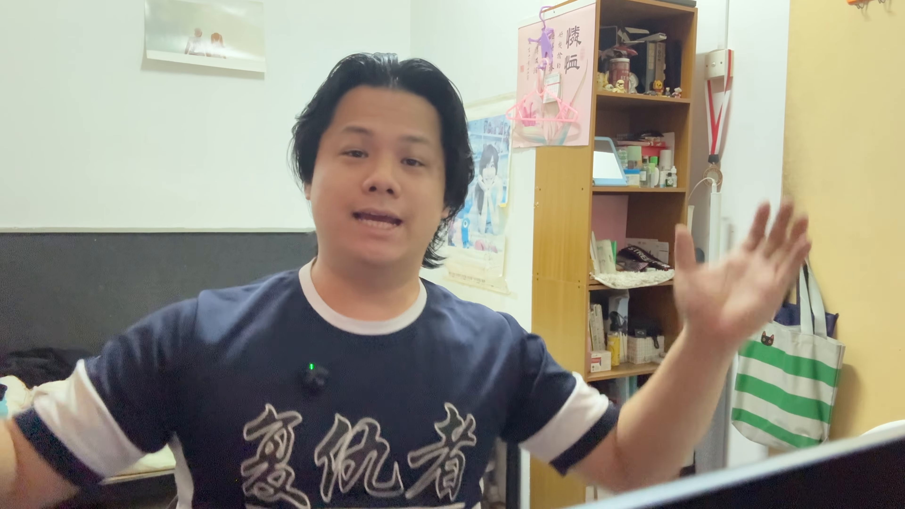